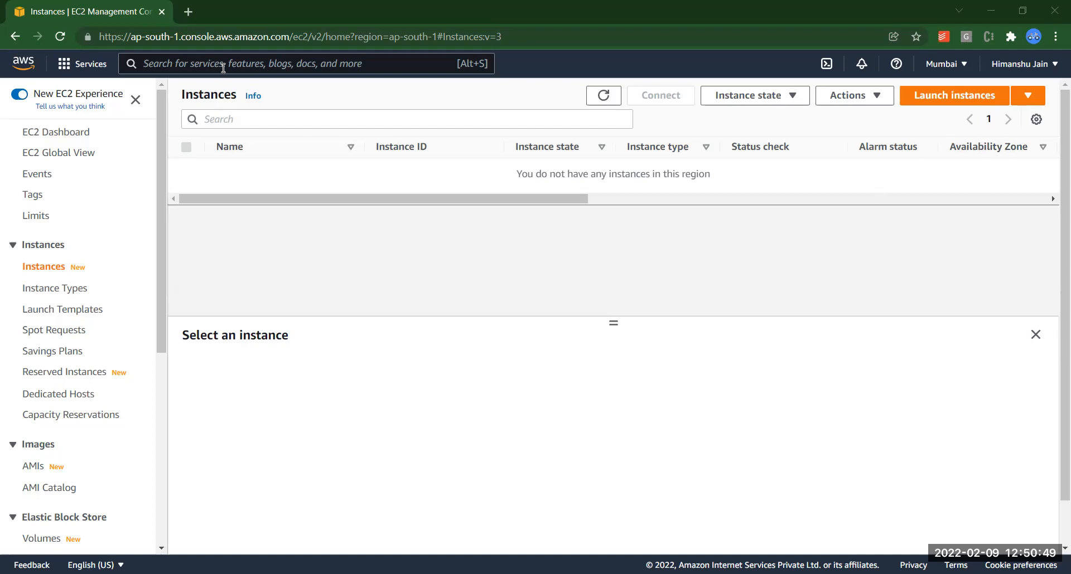
- Find and open the EC2 service, and start launching a new instance
{"action": "type", "text": "EC2"}
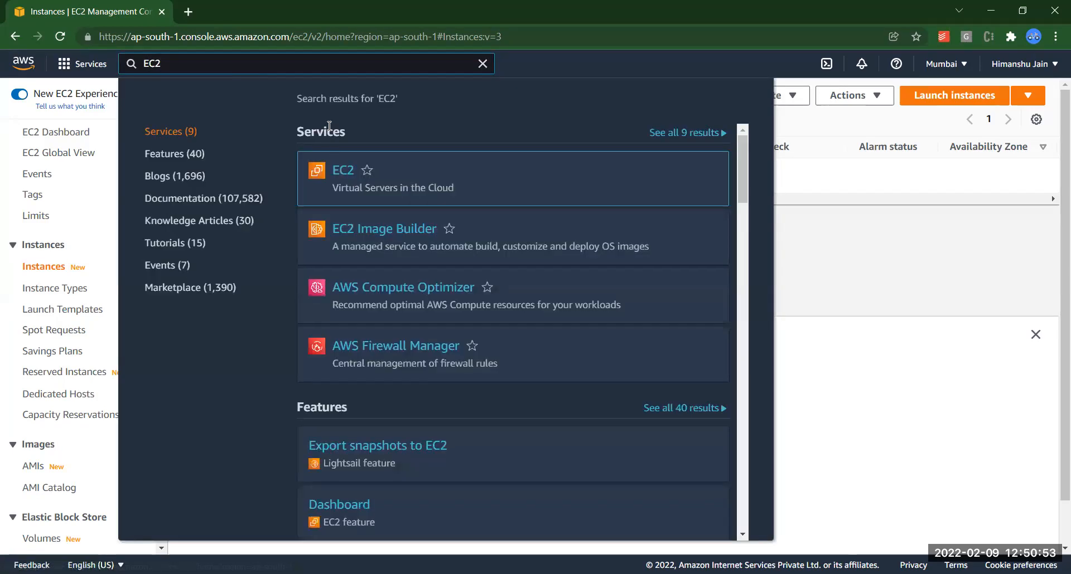
{"action": "left_click", "coordinate": [341, 178]}
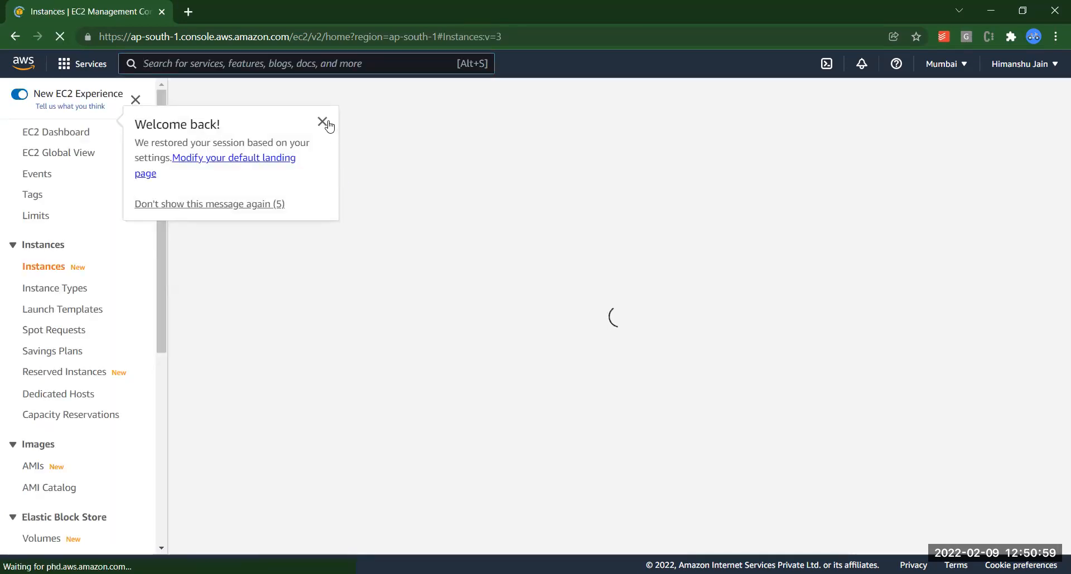
{"action": "left_click", "coordinate": [324, 121]}
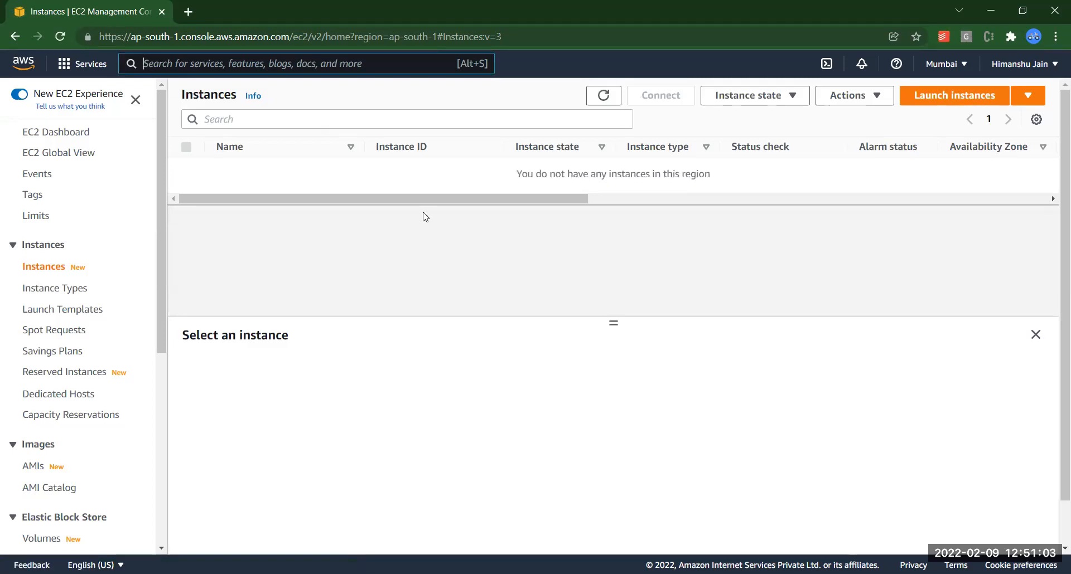
{"action": "left_click", "coordinate": [980, 99]}
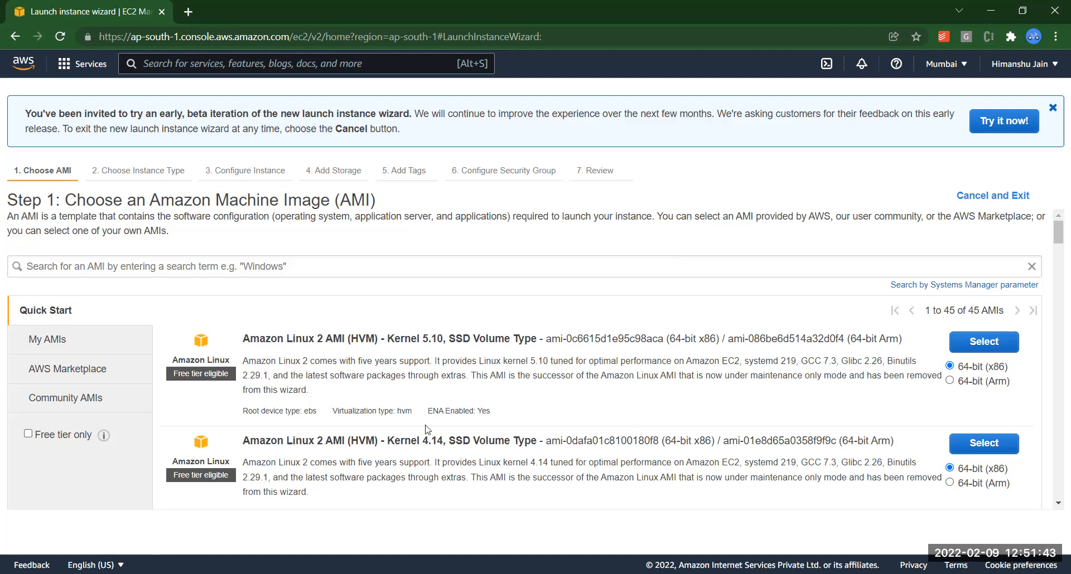
- Select the 64-bit (x86) Amazon Linux 2 AMI with Kernel 5.10 and continue with the t2.micro instance type
{"action": "mouse_move", "coordinate": [1054, 234]}
{"action": "left_mouse_down"}
{"action": "mouse_move", "coordinate": [1056, 313]}
{"action": "mouse_move", "coordinate": [1056, 226]}
{"action": "left_mouse_up"}
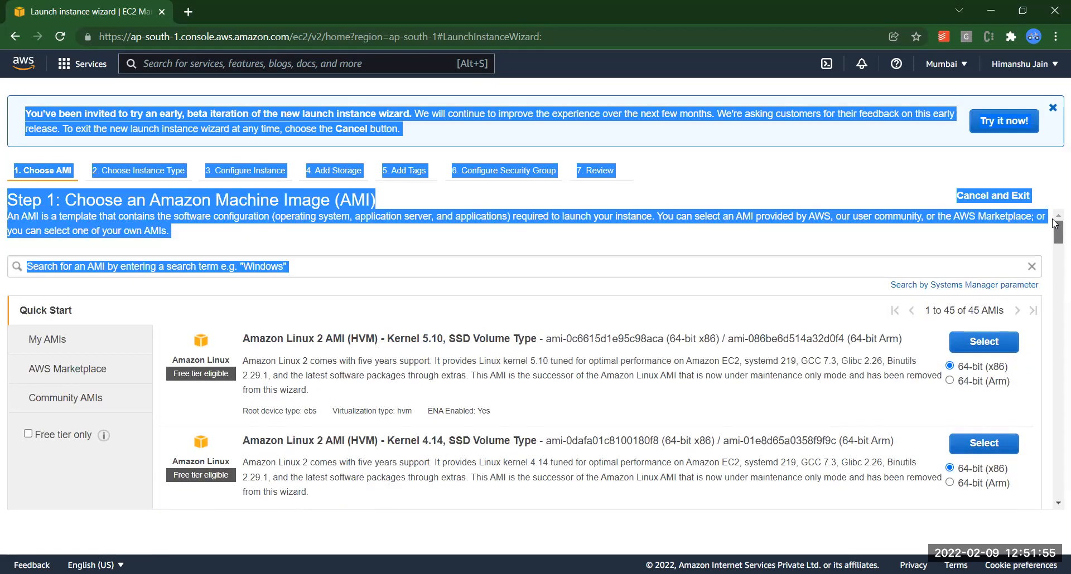
{"action": "left_click", "coordinate": [899, 177]}
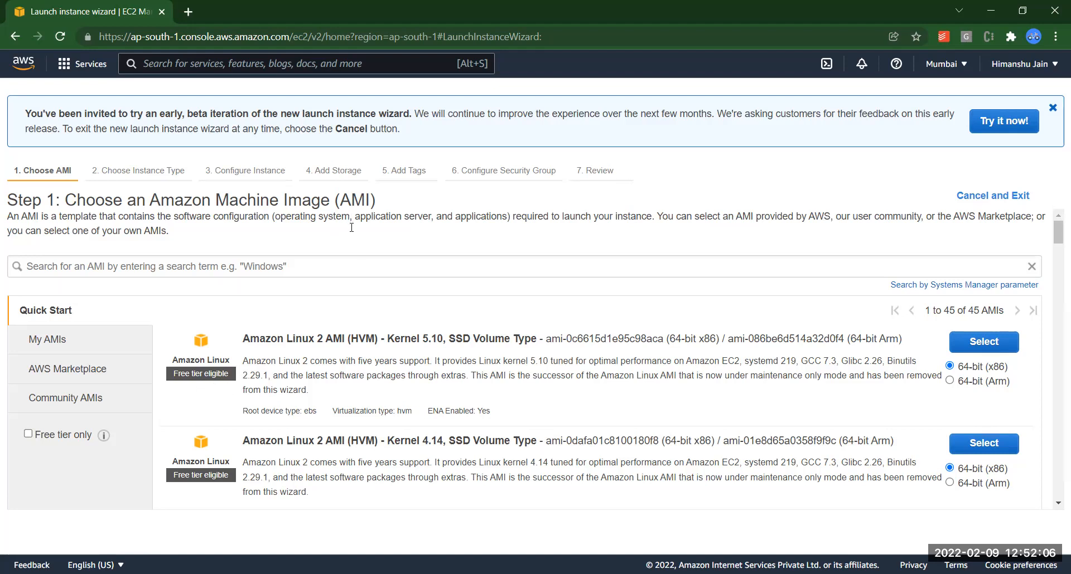
{"action": "left_click", "coordinate": [977, 349]}
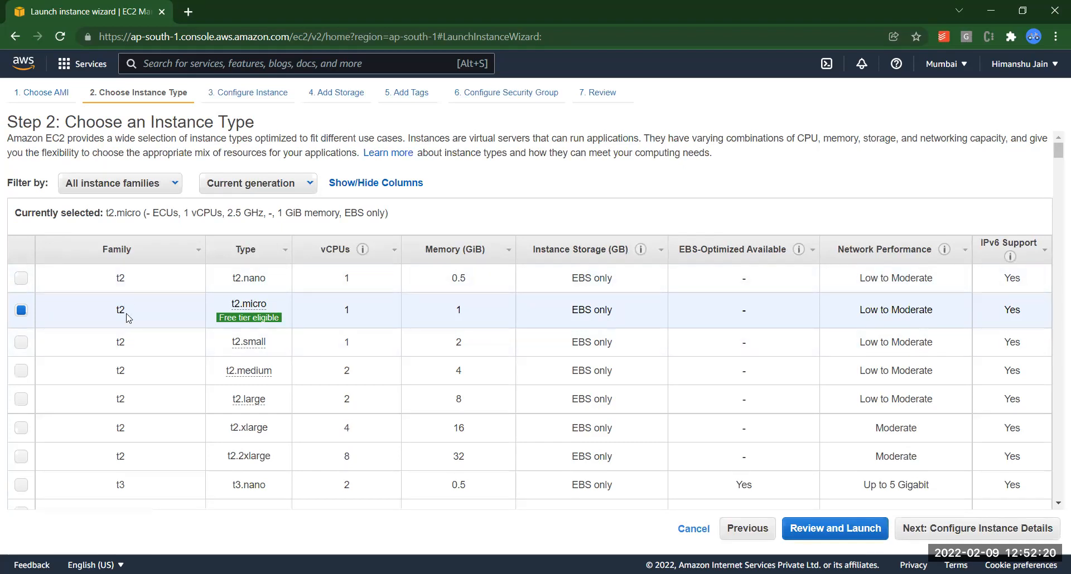
{"action": "mouse_move", "coordinate": [228, 322]}
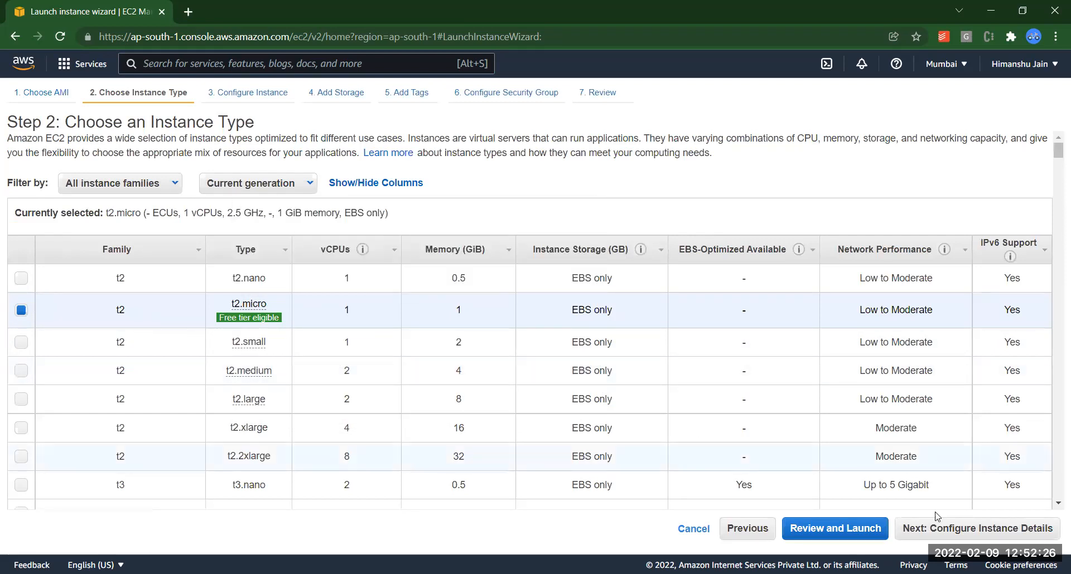
{"action": "left_click", "coordinate": [968, 533]}
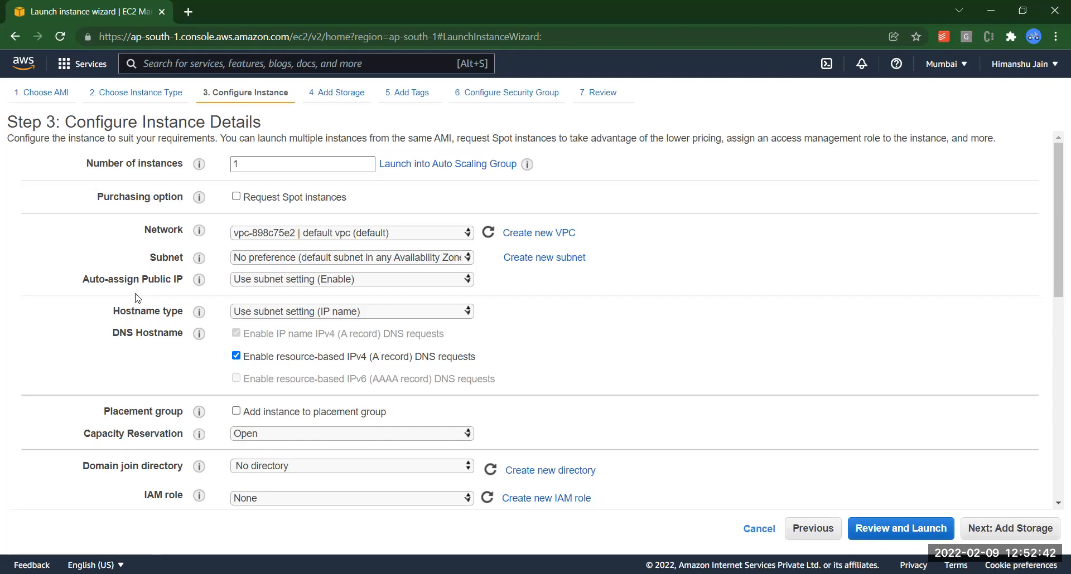
- Set Auto-assign Public IP to Enable in the instance details and proceed to the storage settings
{"action": "left_click", "coordinate": [255, 280]}
{"action": "left_click", "coordinate": [250, 305]}
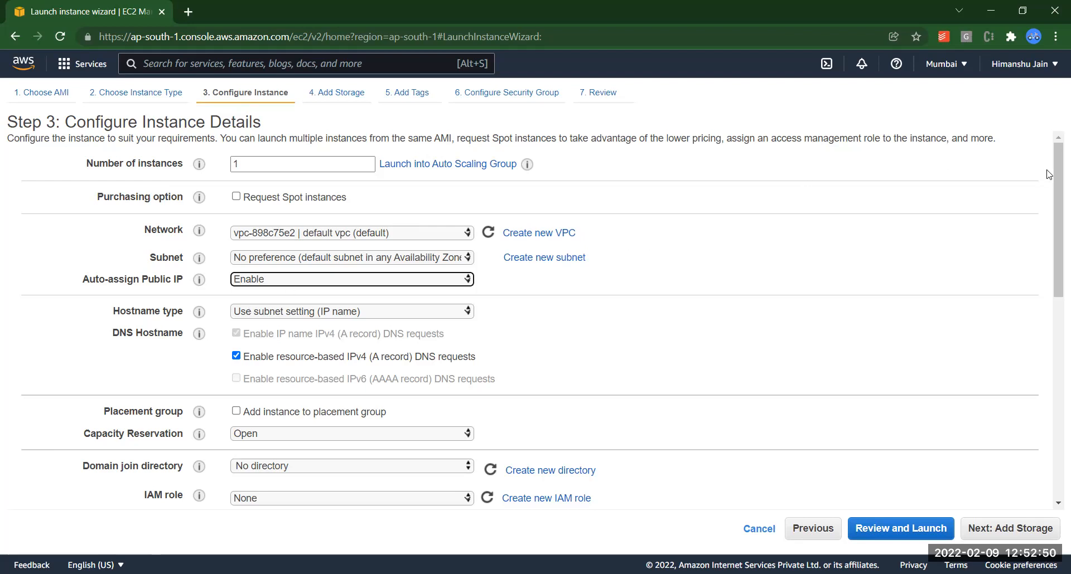
{"action": "left_click_drag", "start_coordinate": [1056, 177], "coordinate": [1056, 196]}
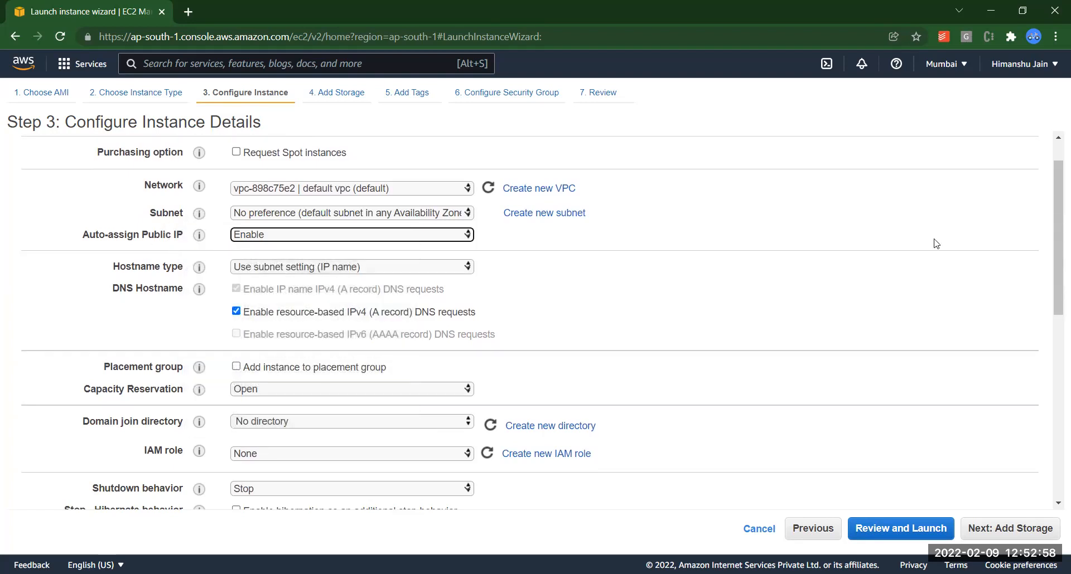
{"action": "left_click_drag", "start_coordinate": [1053, 183], "coordinate": [1036, 155]}
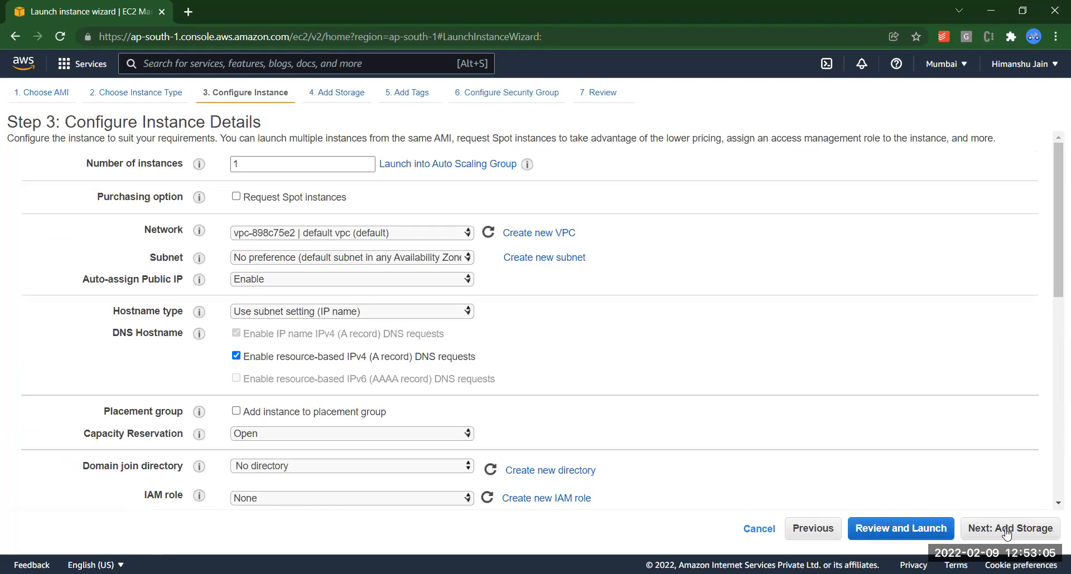
{"action": "left_click", "coordinate": [1007, 534]}
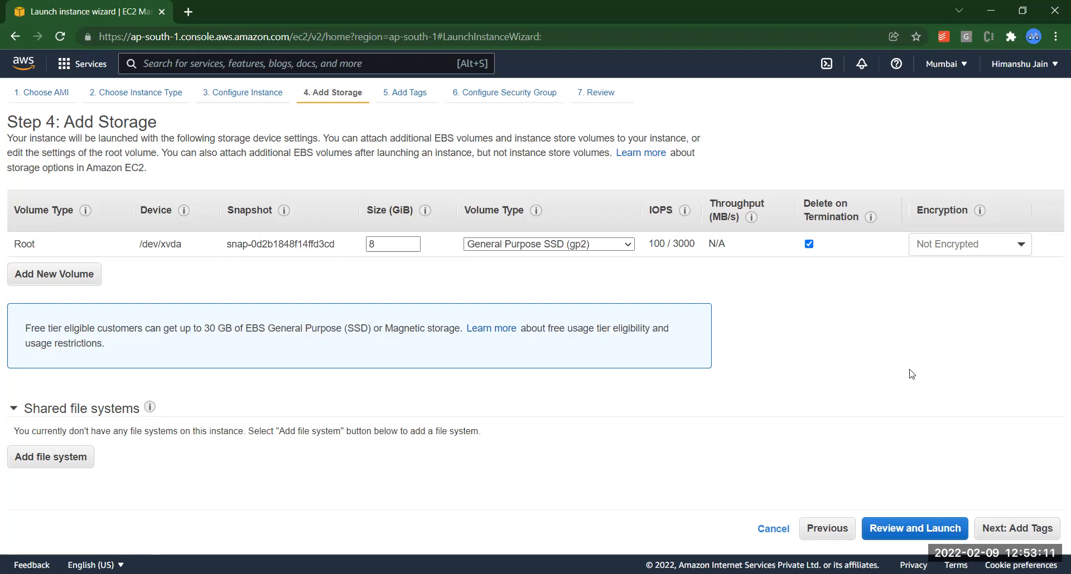
- Keep the default storage and add a tag with key Name and value My First EC2 Machine
{"action": "left_click", "coordinate": [1010, 532]}
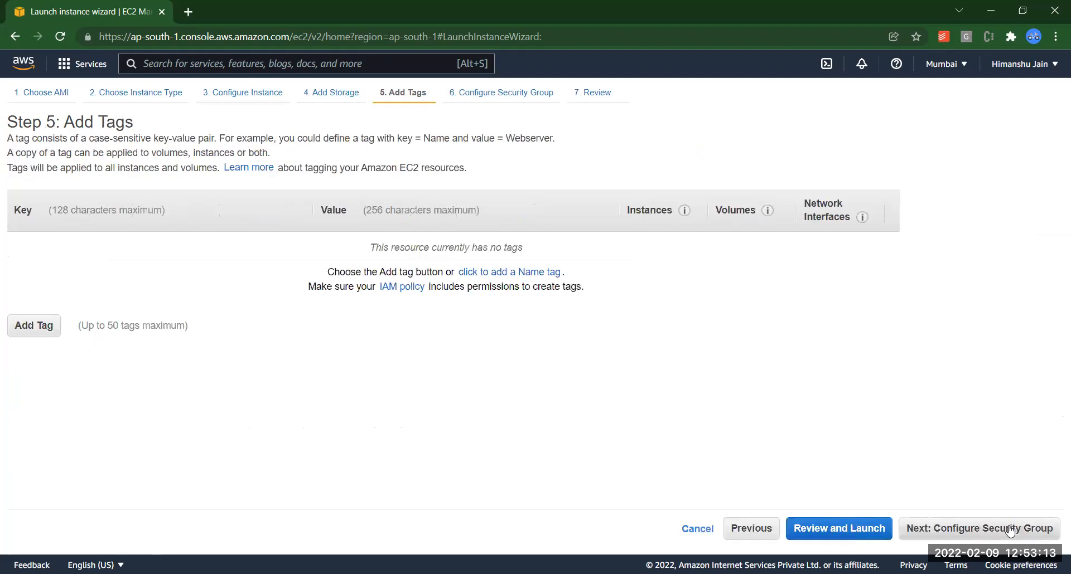
{"action": "left_click", "coordinate": [16, 326]}
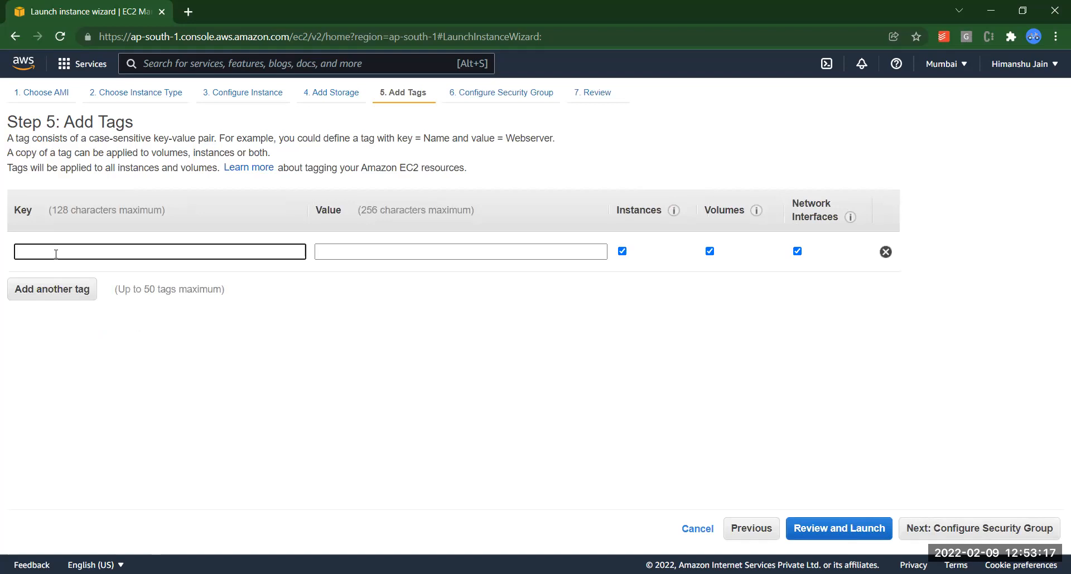
{"action": "type", "text": "Name"}
{"action": "key", "text": "Tab"}
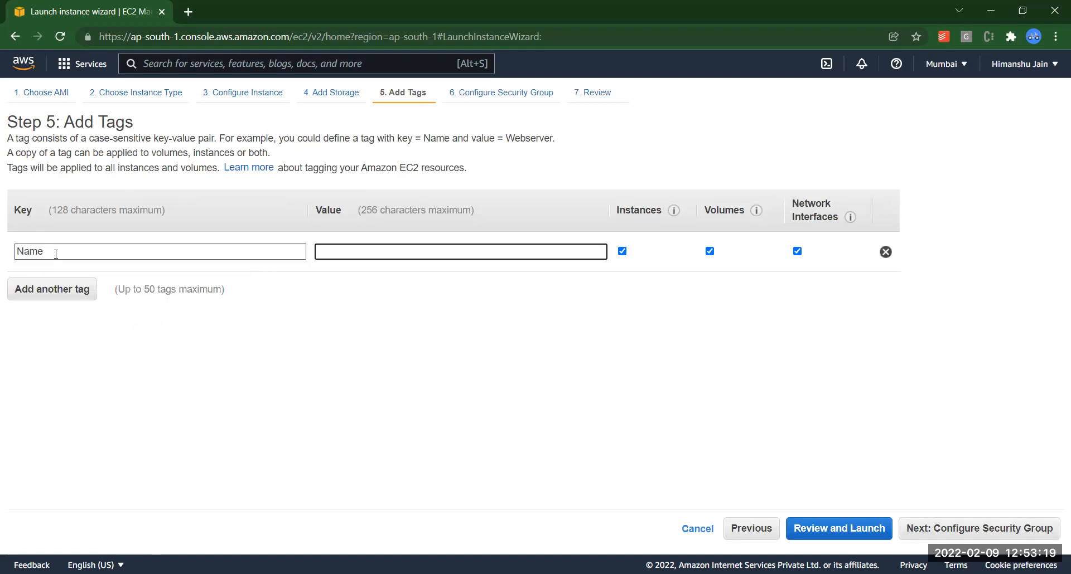
{"action": "type", "text": "My First EC2 Machine"}
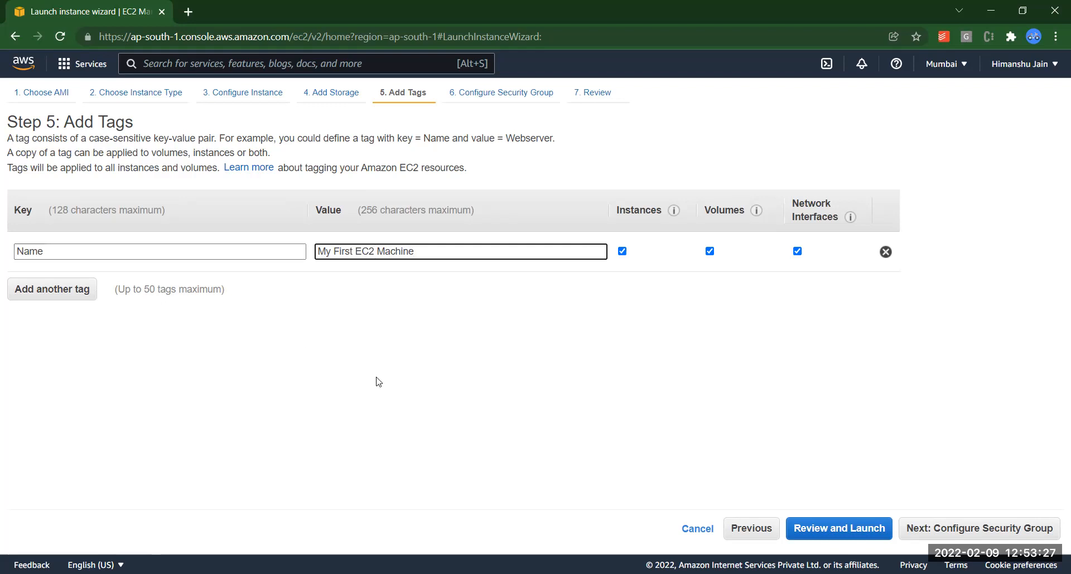
- Proceed to the security group configuration and set the SSH rule's source to Anywhere
{"action": "left_click", "coordinate": [955, 528]}
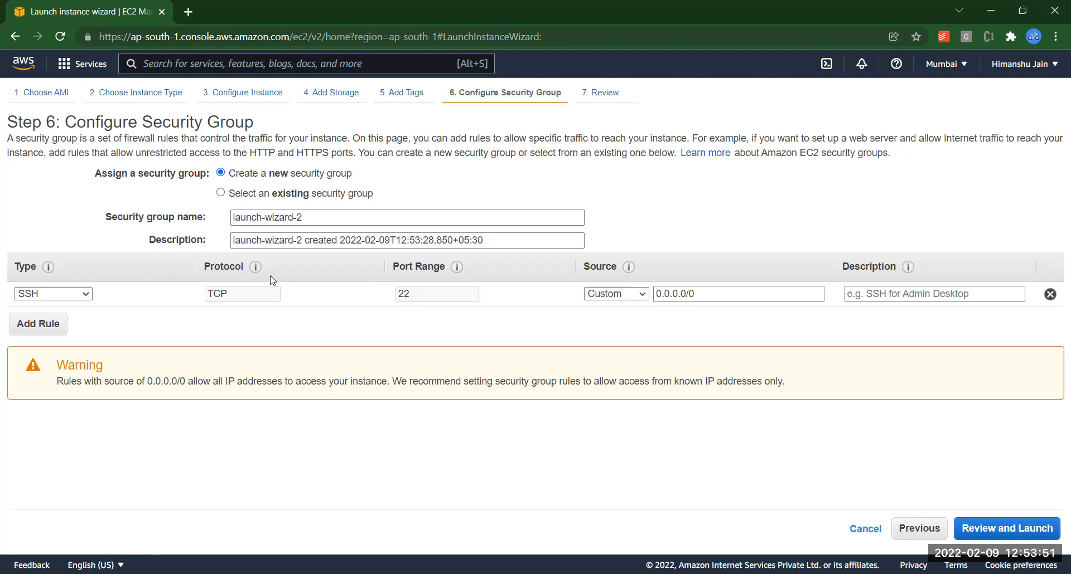
{"action": "left_click", "coordinate": [602, 294]}
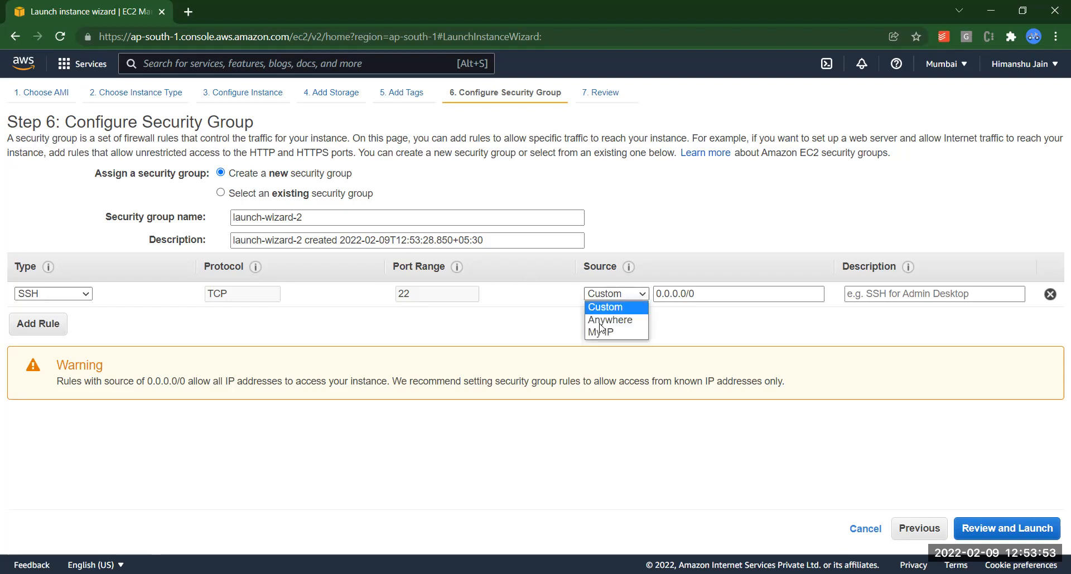
{"action": "left_click", "coordinate": [601, 320]}
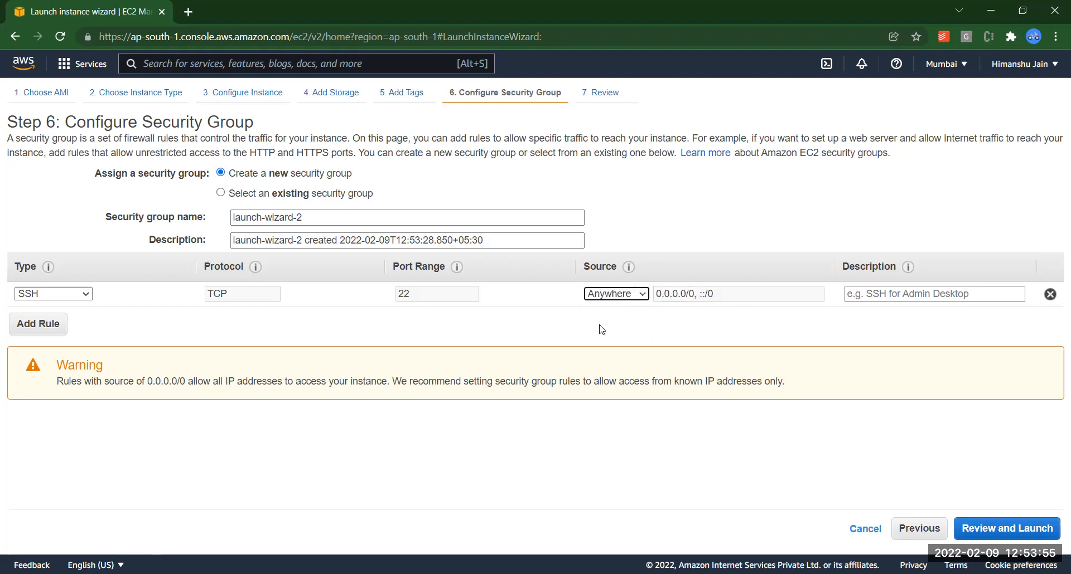
{"action": "left_click", "coordinate": [56, 328]}
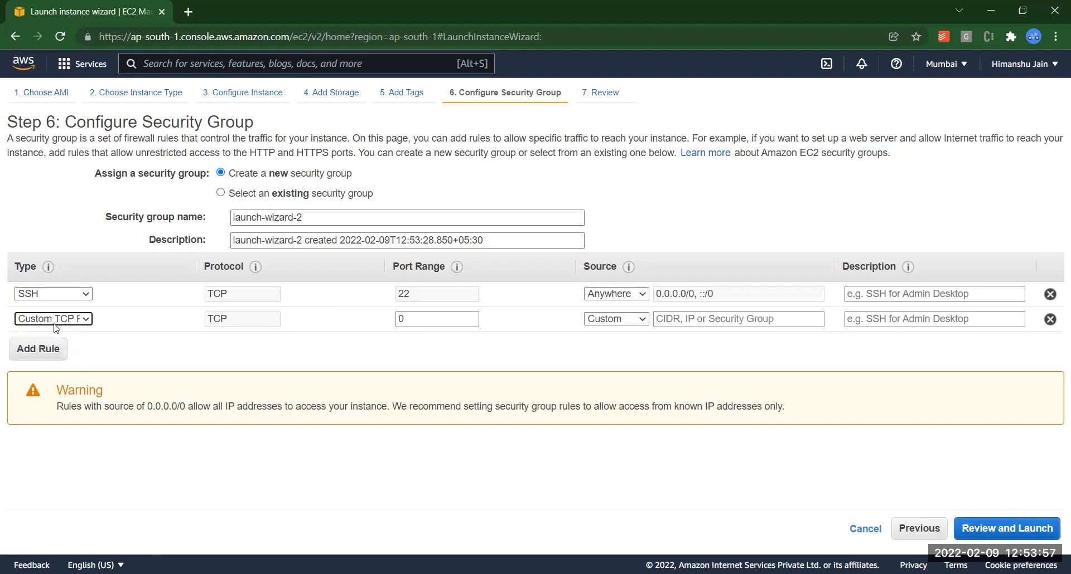
{"action": "left_click", "coordinate": [84, 321]}
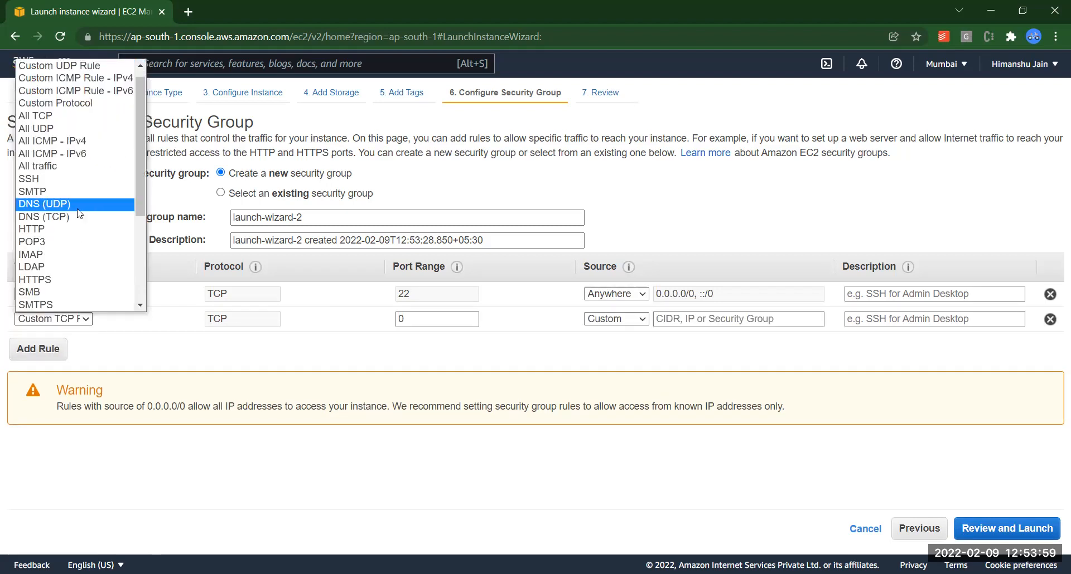
{"action": "left_click", "coordinate": [138, 359]}
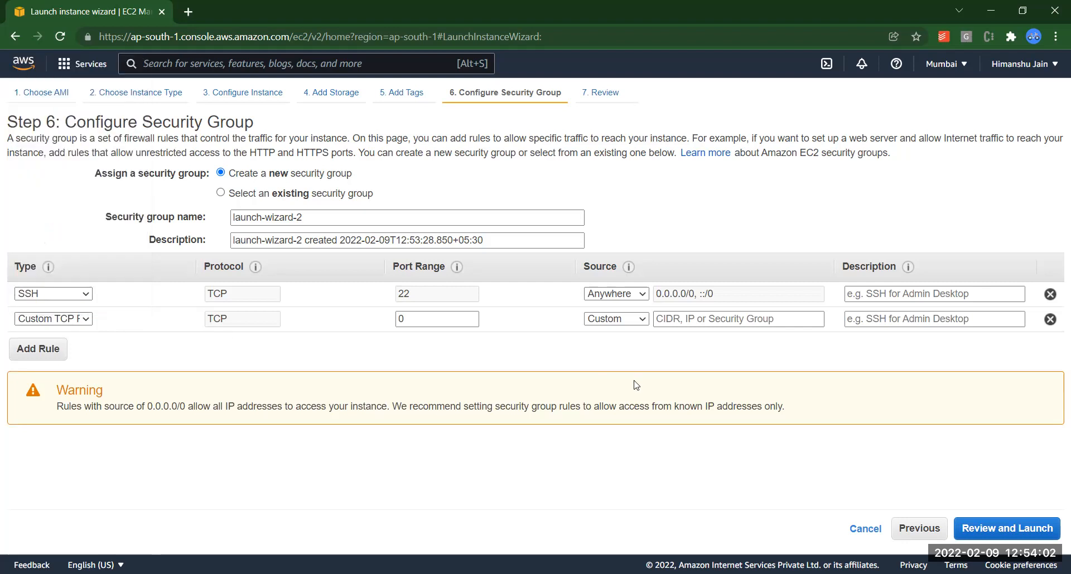
{"action": "left_click", "coordinate": [1050, 320]}
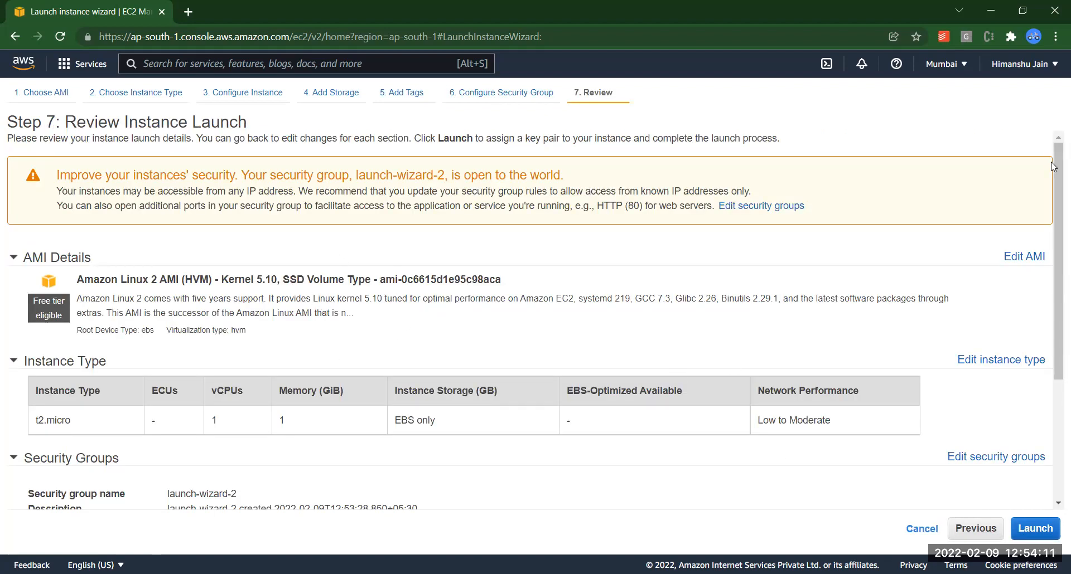
- Review the launch details, keep the existing myvmpair RSA key pair for the launch, and acknowledge access to its private key file
{"action": "left_click_drag", "start_coordinate": [1054, 167], "coordinate": [1054, 190]}
{"action": "left_click", "coordinate": [1038, 532]}
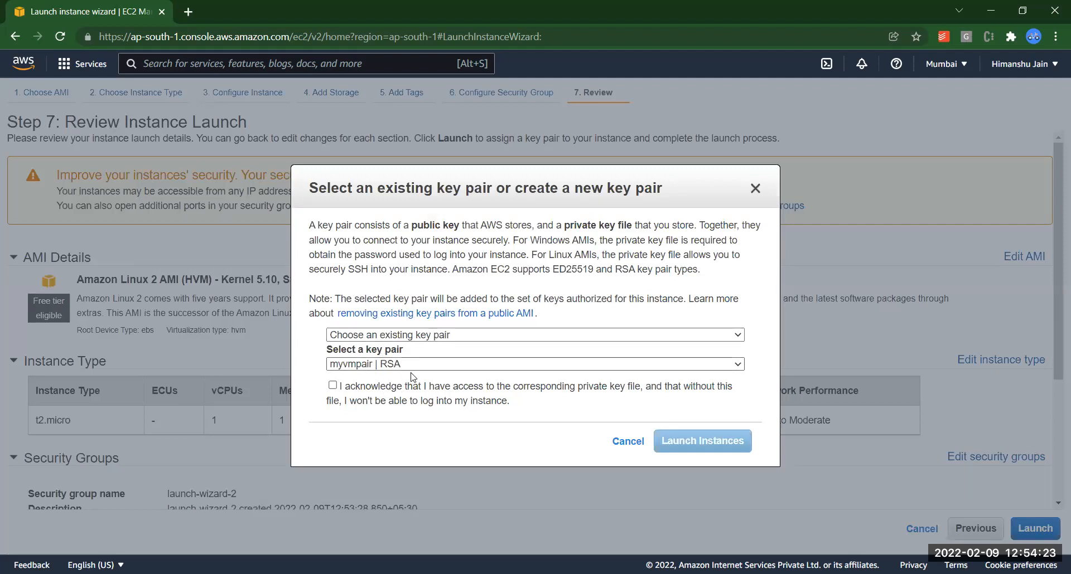
{"action": "left_click", "coordinate": [415, 335]}
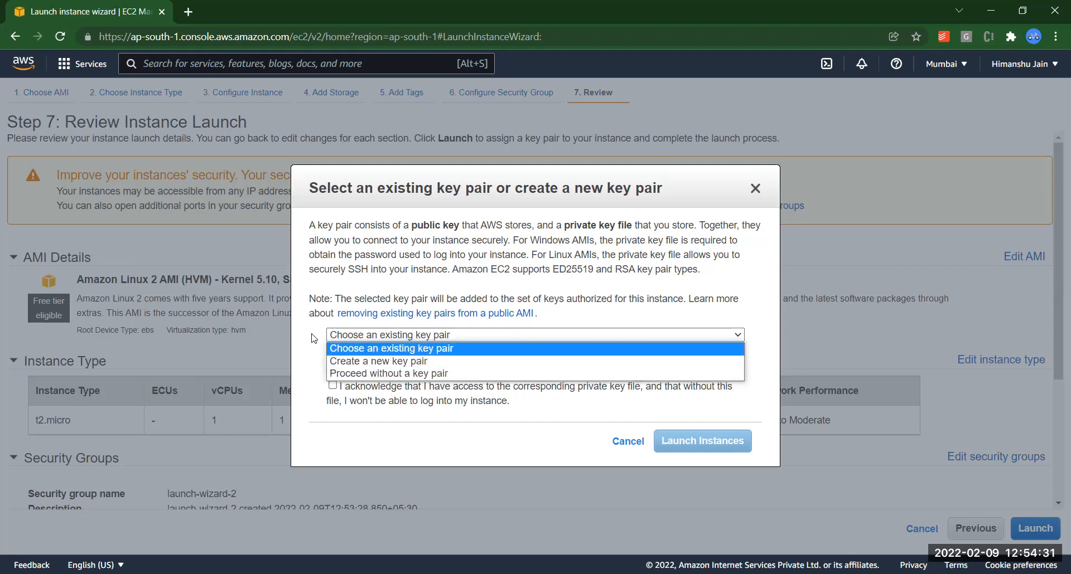
{"action": "left_click", "coordinate": [356, 354]}
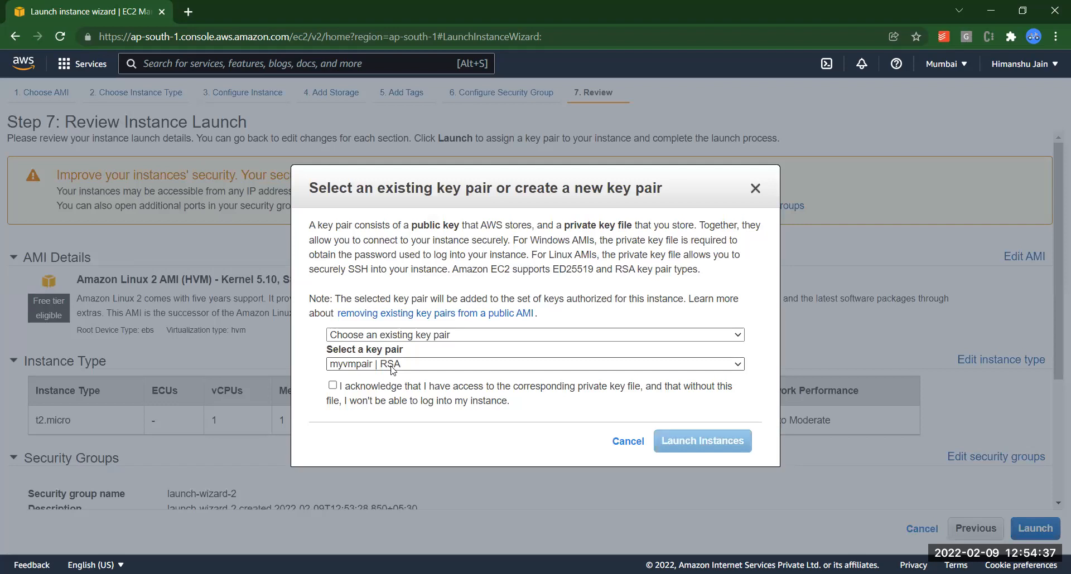
{"action": "left_click", "coordinate": [333, 386]}
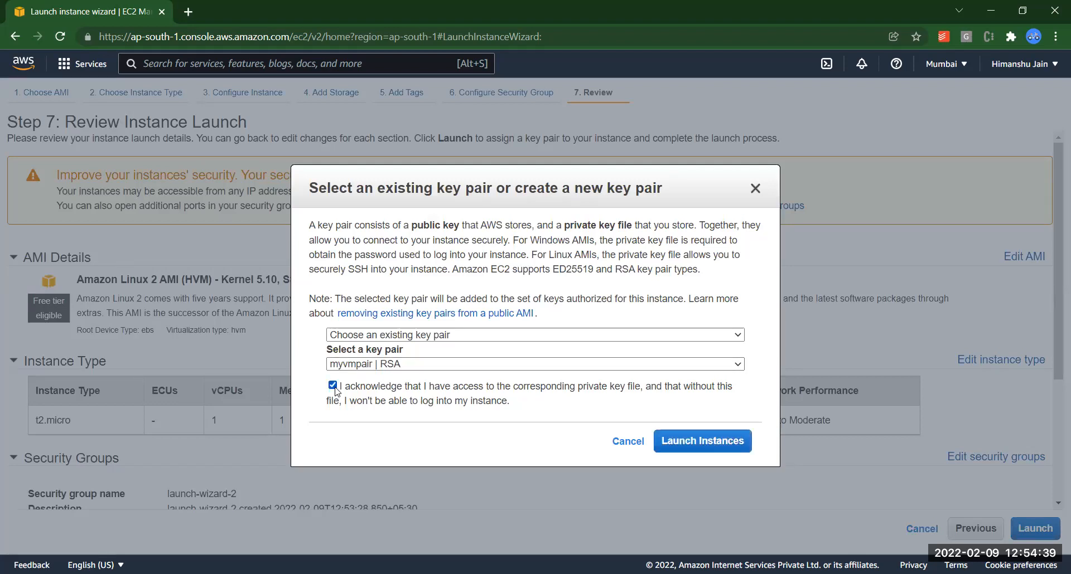
{"action": "left_click", "coordinate": [445, 336]}
{"action": "left_click", "coordinate": [433, 361]}
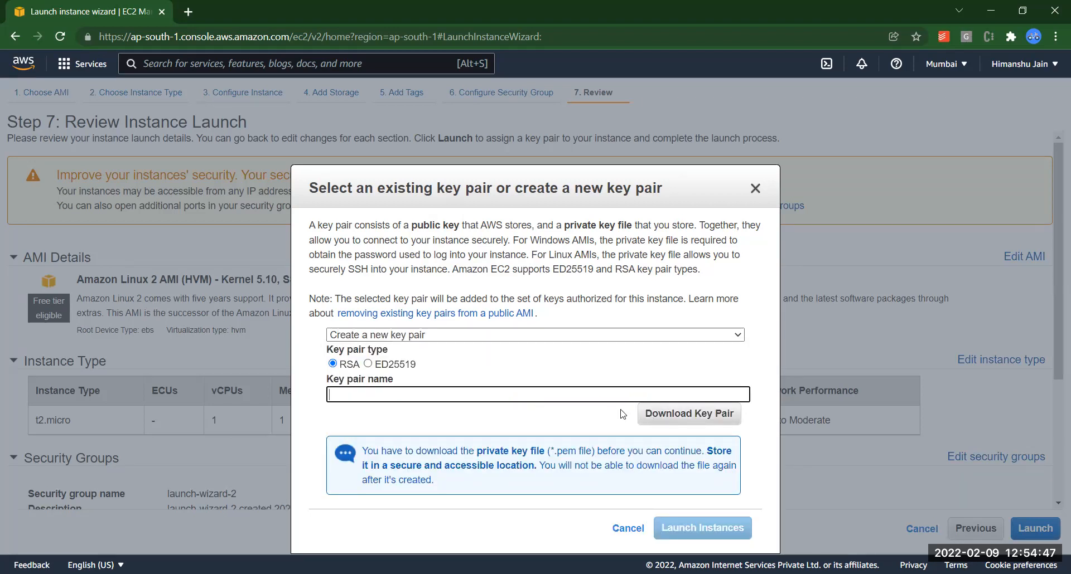
{"action": "left_click", "coordinate": [377, 333]}
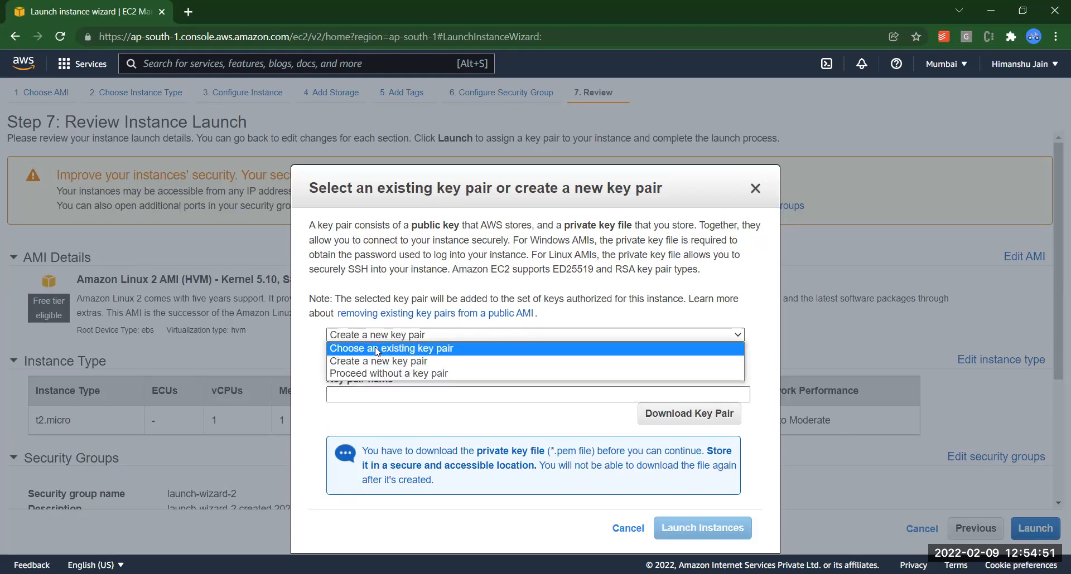
{"action": "left_click", "coordinate": [377, 351]}
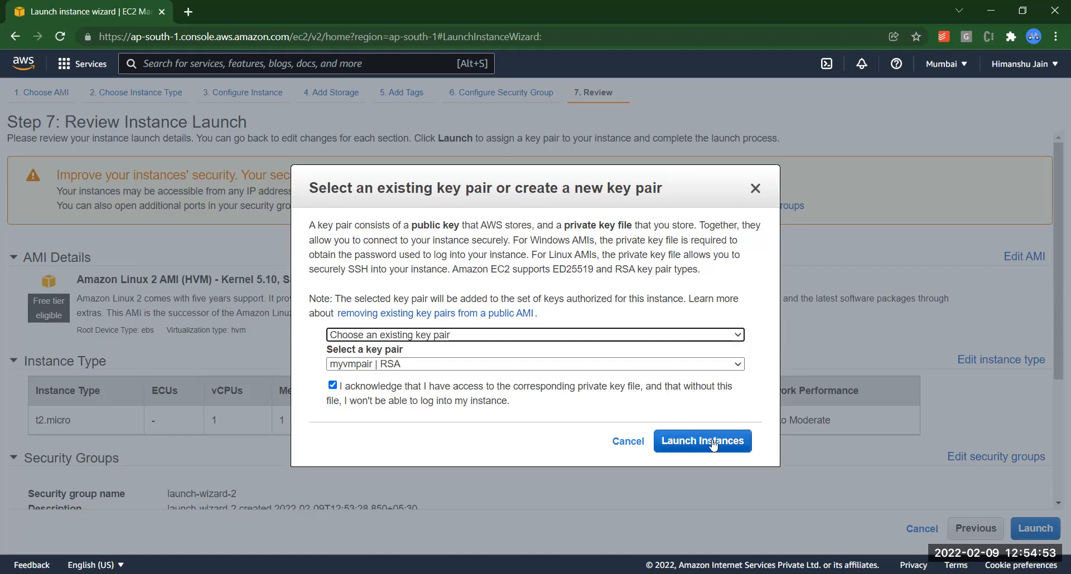
- Launch the instance and open the instances list filtered to the newly launched instance
{"action": "left_click", "coordinate": [720, 442]}
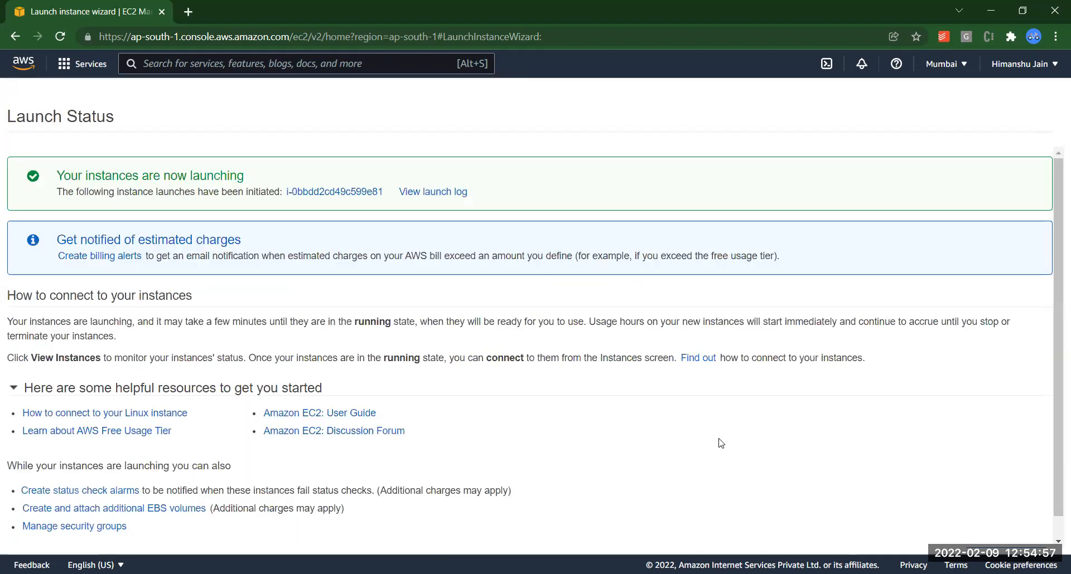
{"action": "left_click", "coordinate": [312, 193]}
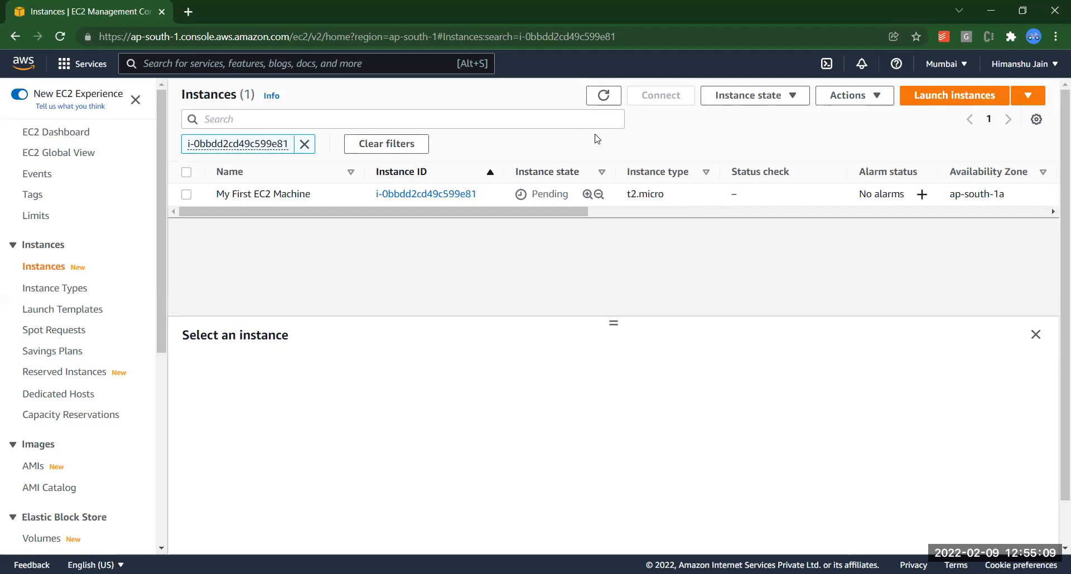
- Refresh the instances list repeatedly to check the state and status check of My First EC2 Machine
{"action": "left_click", "coordinate": [603, 94]}
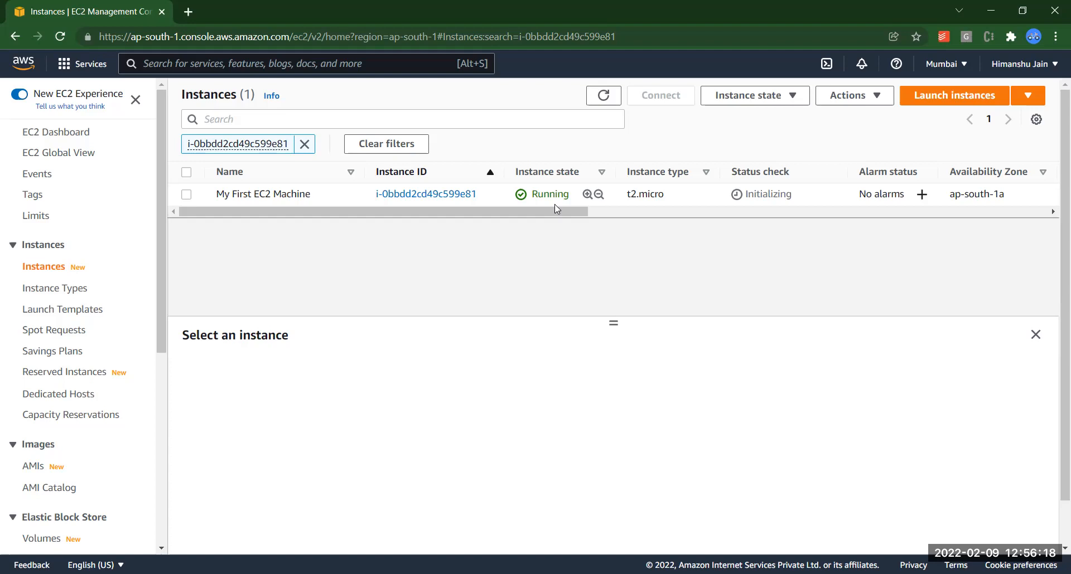
{"action": "left_click", "coordinate": [613, 98]}
{"action": "left_click", "coordinate": [603, 96]}
{"action": "left_click", "coordinate": [603, 96]}
{"action": "left_click", "coordinate": [603, 96]}
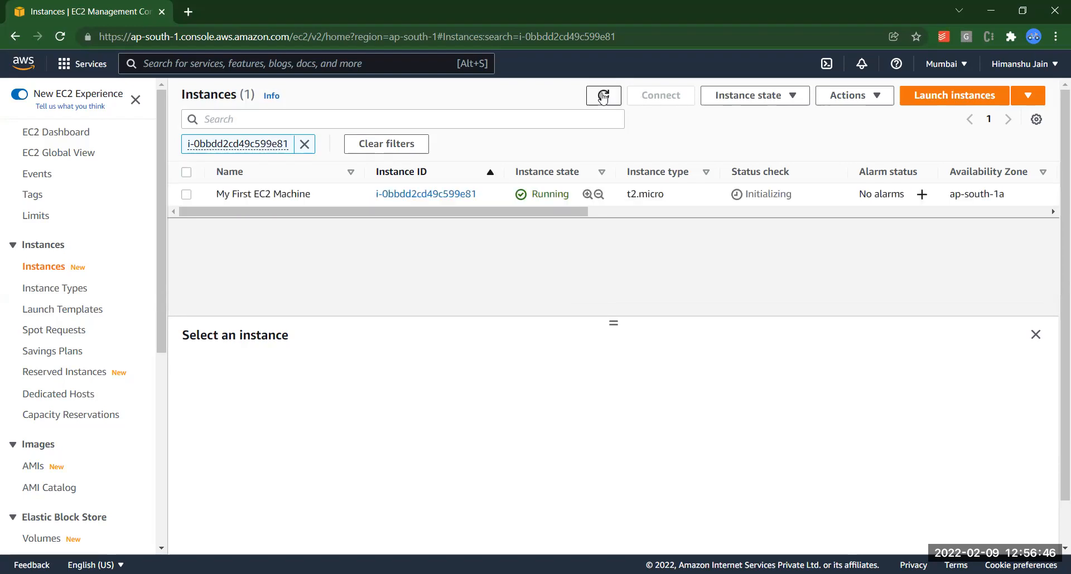
- Open the details of My First EC2 Machine and examine its instance summary, security group's inbound rules and storage volume
{"action": "left_click", "coordinate": [441, 196]}
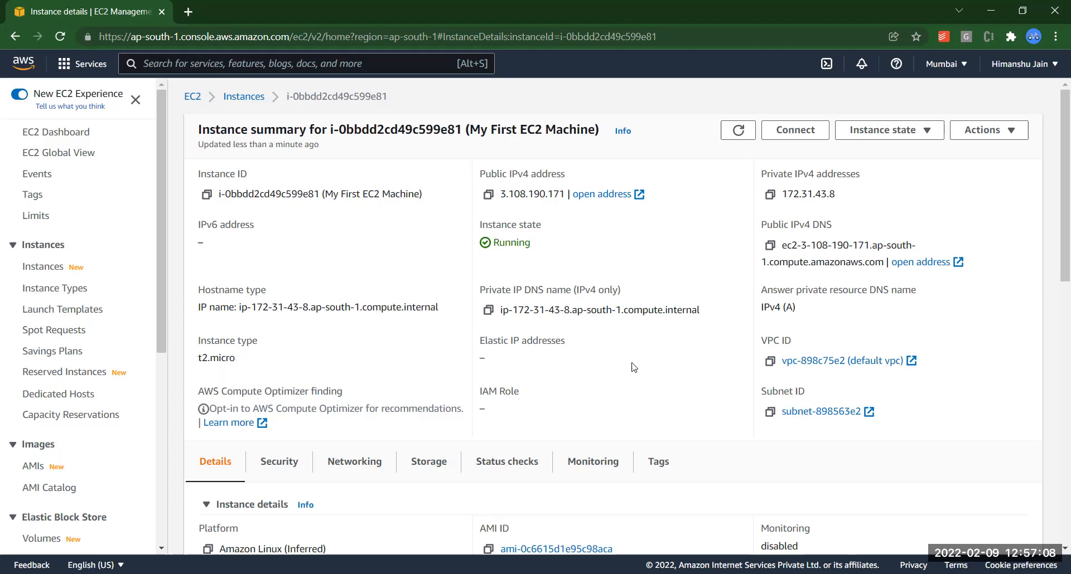
{"action": "scroll", "coordinate": [657, 368], "scroll_direction": "down", "scroll_amount": 8}
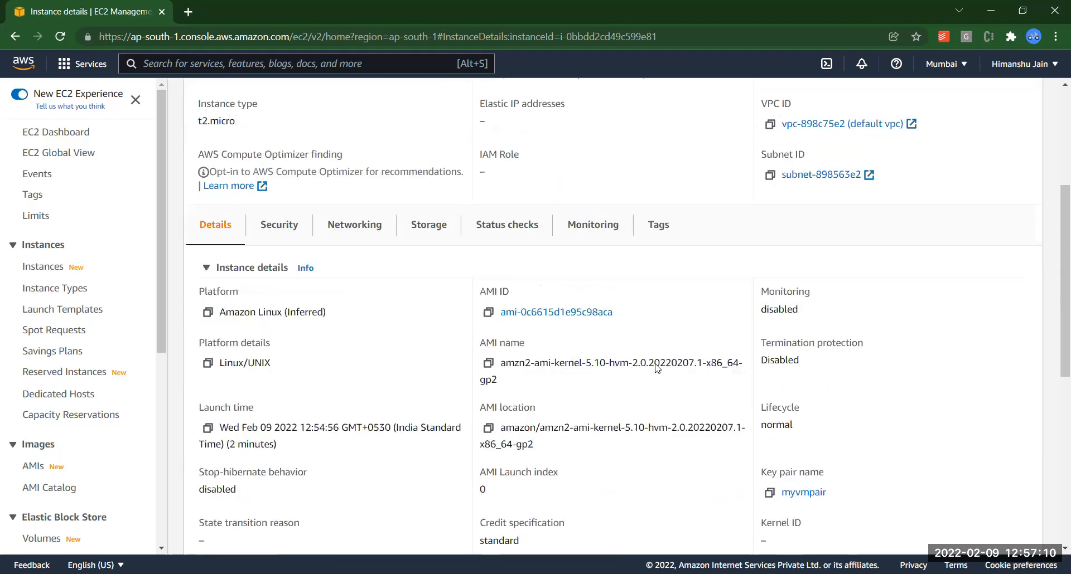
{"action": "scroll", "coordinate": [657, 368], "scroll_direction": "down", "scroll_amount": 5}
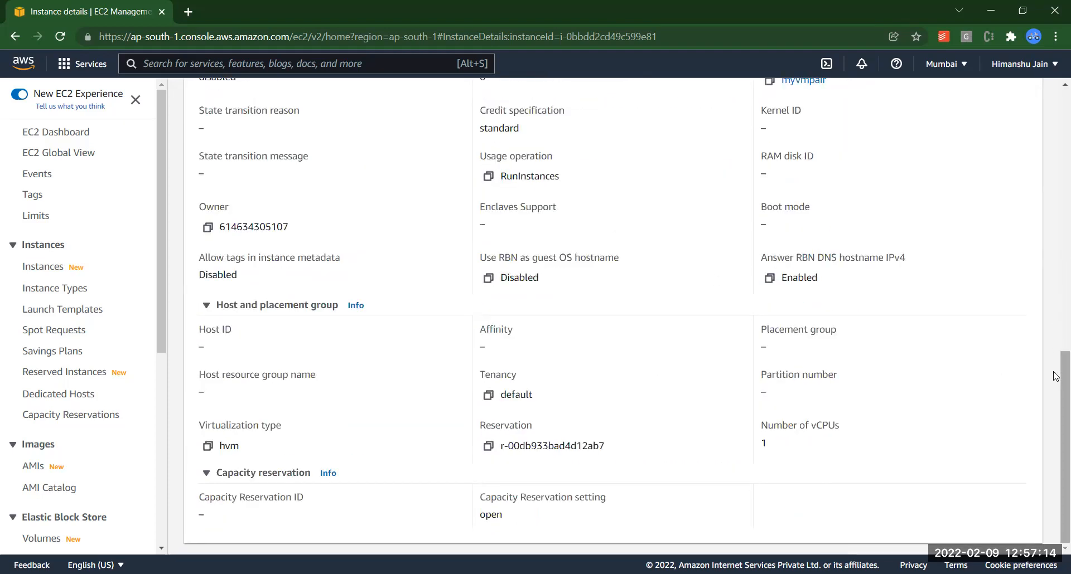
{"action": "left_click_drag", "start_coordinate": [1056, 379], "coordinate": [1038, 204]}
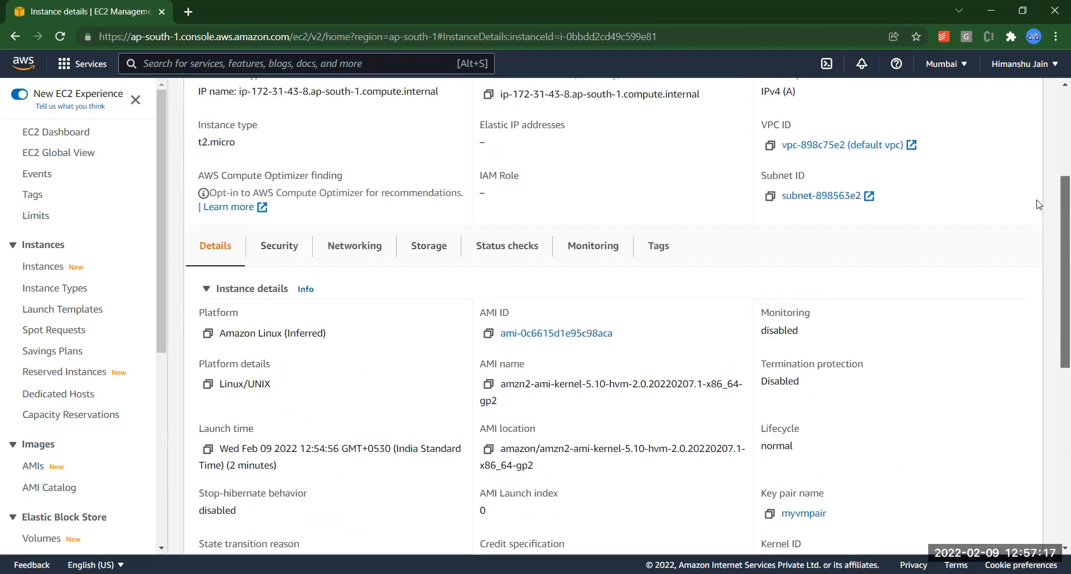
{"action": "left_click", "coordinate": [266, 251]}
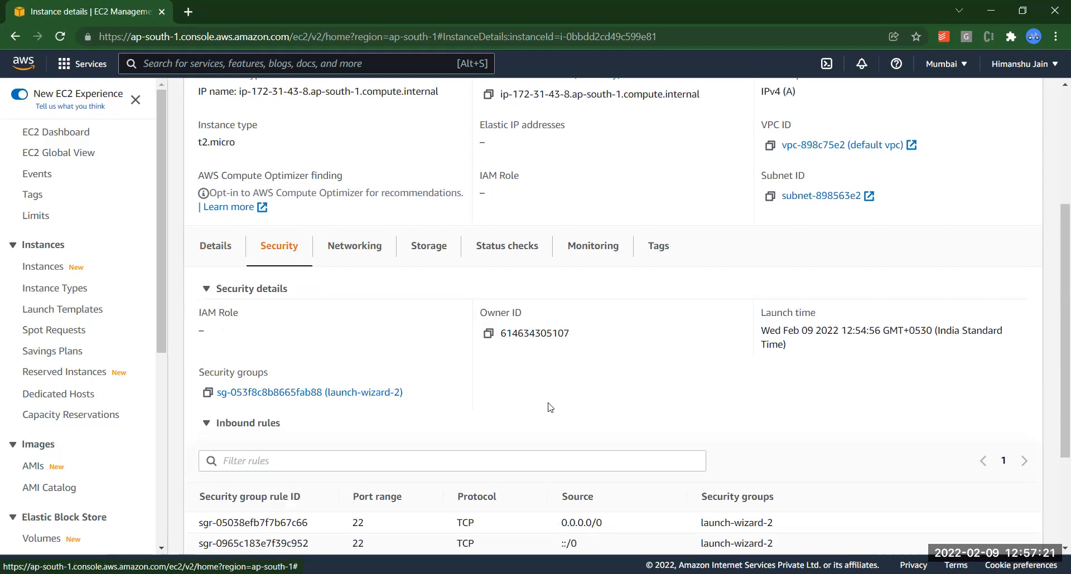
{"action": "scroll", "coordinate": [592, 385], "scroll_direction": "down", "scroll_amount": 1}
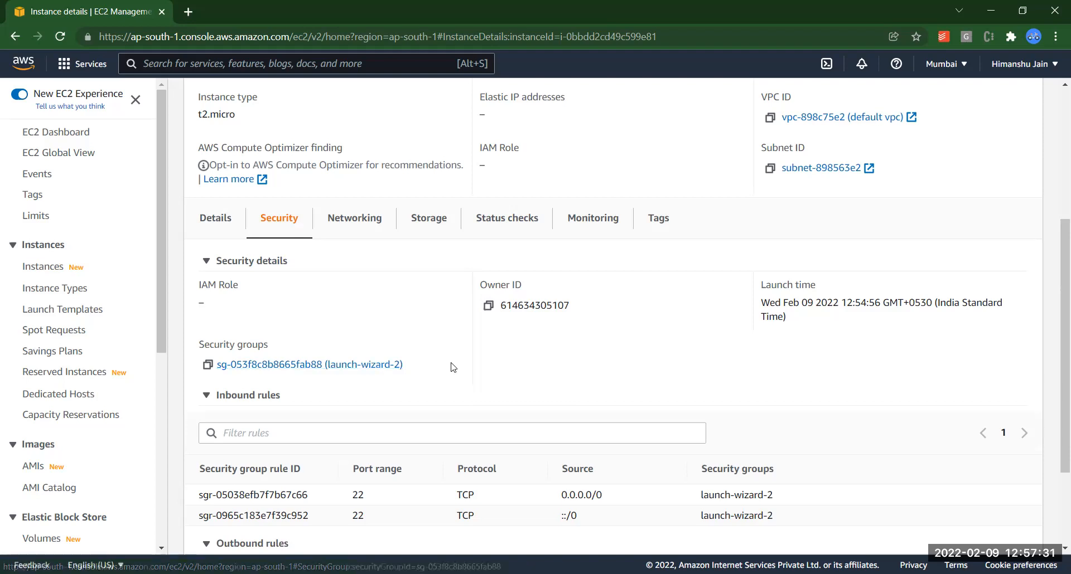
{"action": "left_click", "coordinate": [429, 220]}
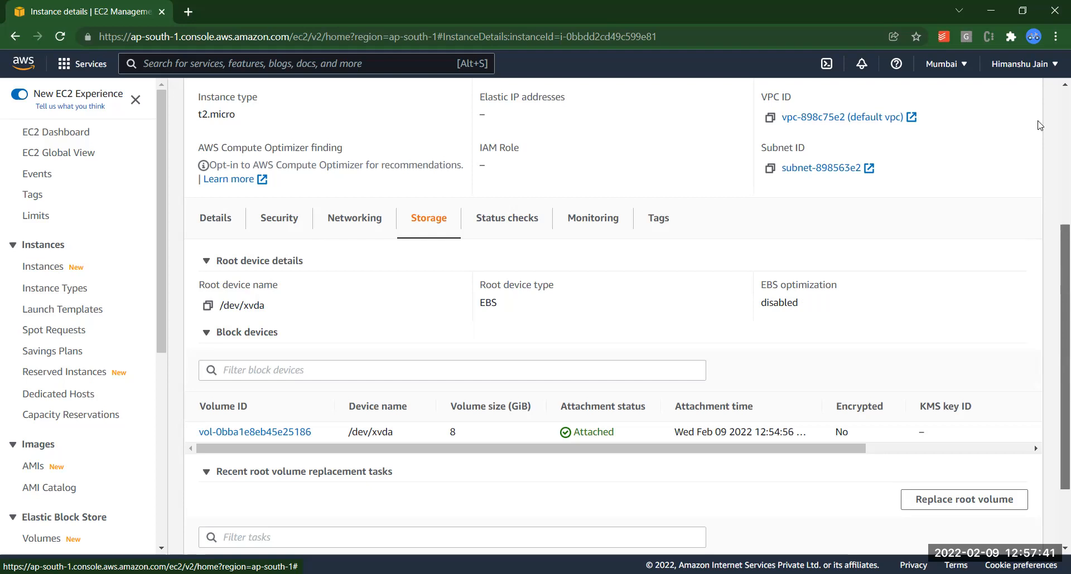
- Return to the unfiltered instances list and refresh it to check the status of My First EC2 Machine
{"action": "scroll", "coordinate": [1054, 275], "scroll_direction": "up", "scroll_amount": 5}
{"action": "left_click", "coordinate": [236, 101]}
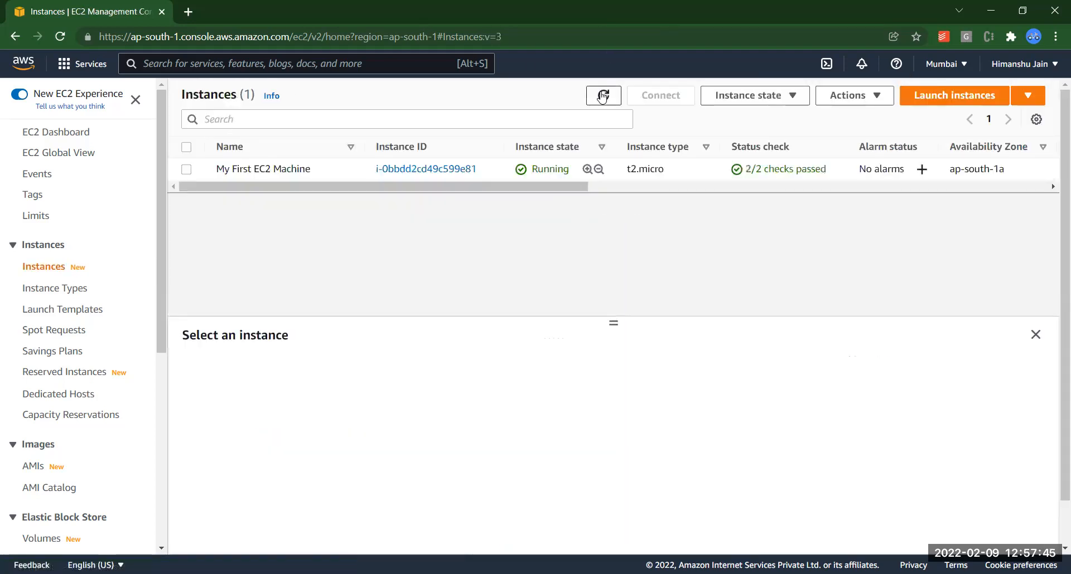
{"action": "left_click", "coordinate": [602, 97]}
- Connect to My First EC2 Machine through EC2 Instance Connect with the default user name ec2-user
{"action": "left_click", "coordinate": [187, 169]}
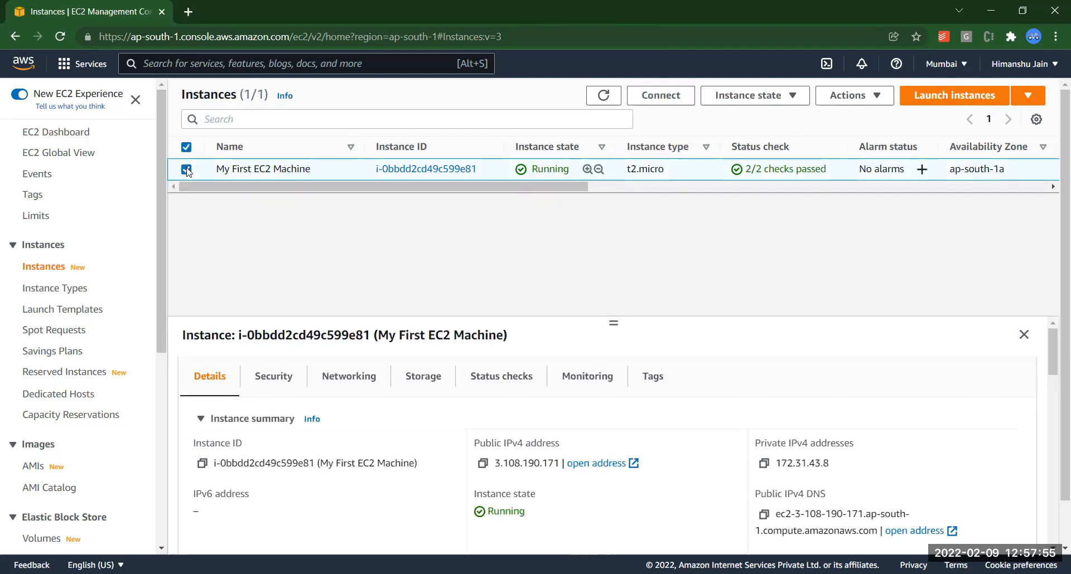
{"action": "left_click", "coordinate": [668, 102]}
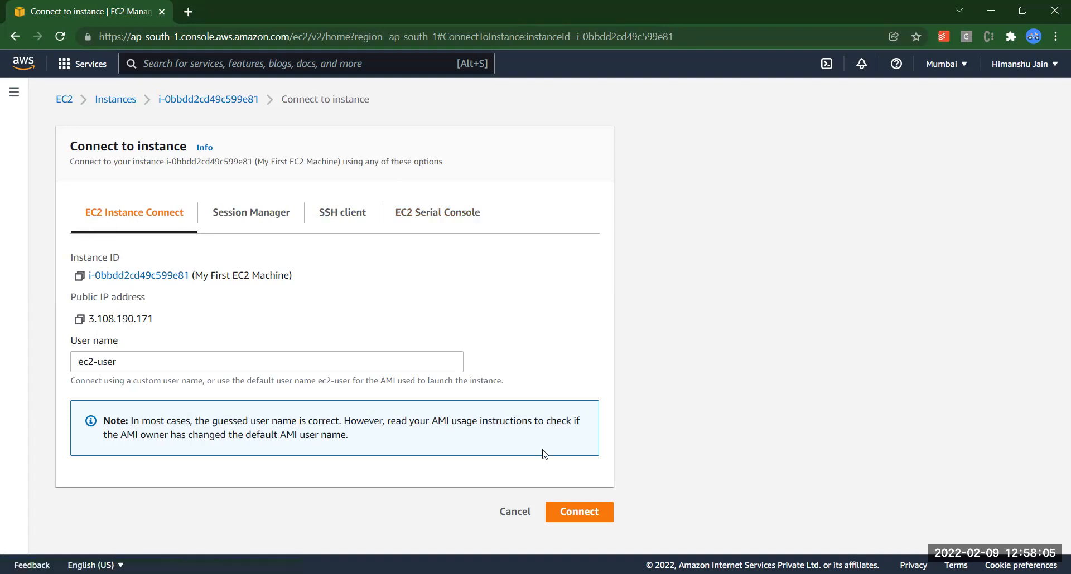
{"action": "left_click", "coordinate": [585, 515]}
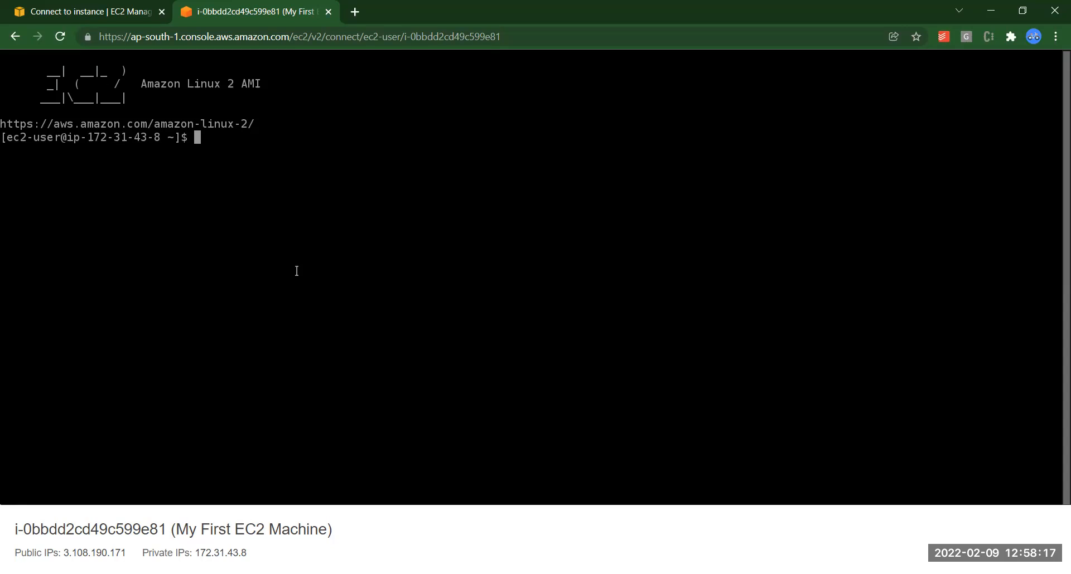
- Run the uname command in the instance's terminal to check its operating system
{"action": "type", "text": "unam"}
{"action": "type", "text": "e"}
{"action": "key", "text": "Return"}
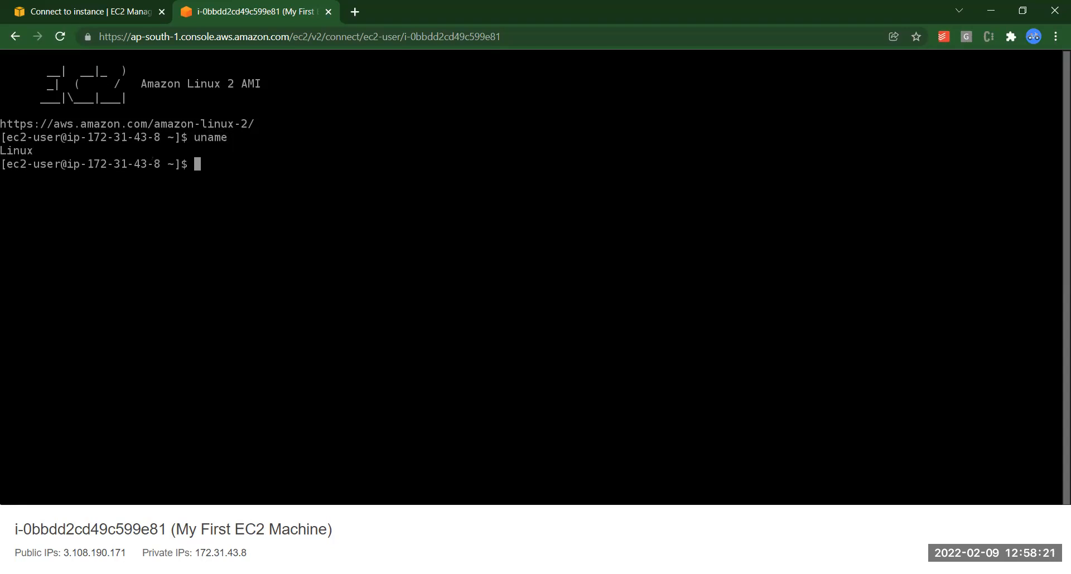